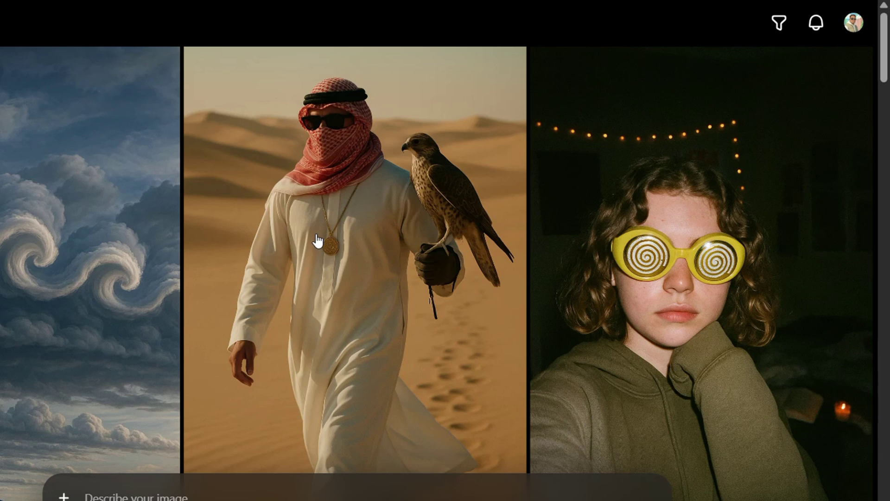
Step: Open the 'Hombre en Tango Blanco y Negro' image page, briefly opening and closing Remix
{"action": "scroll", "coordinate": [457, 253], "scroll_direction": "down", "scroll_amount": 15}
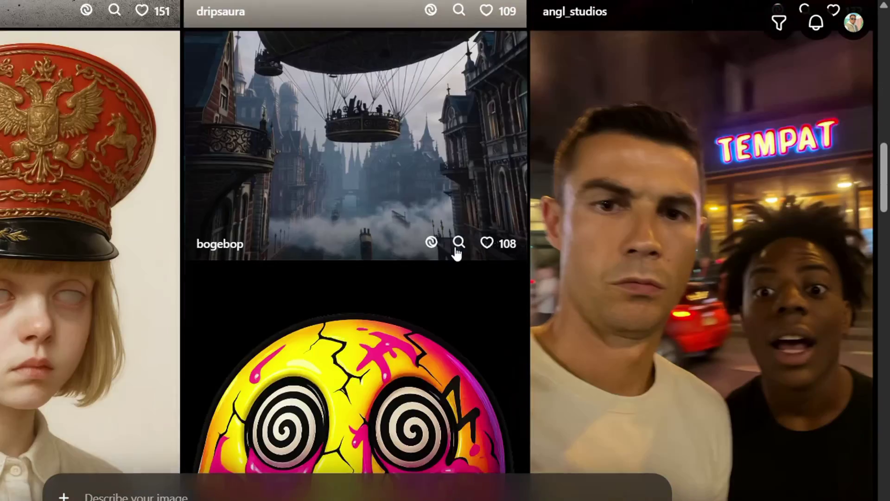
{"action": "scroll", "coordinate": [457, 253], "scroll_direction": "down", "scroll_amount": 10}
{"action": "scroll", "coordinate": [388, 257], "scroll_direction": "up", "scroll_amount": 5}
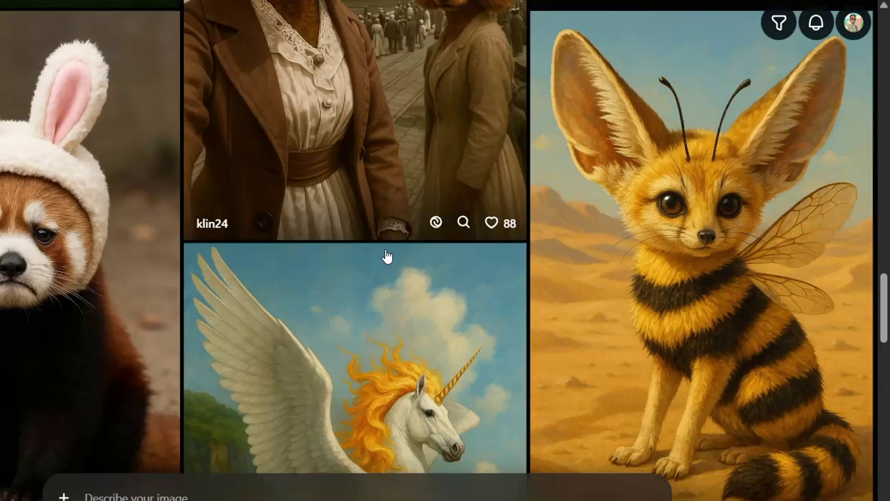
{"action": "scroll", "coordinate": [387, 256], "scroll_direction": "down", "scroll_amount": 10}
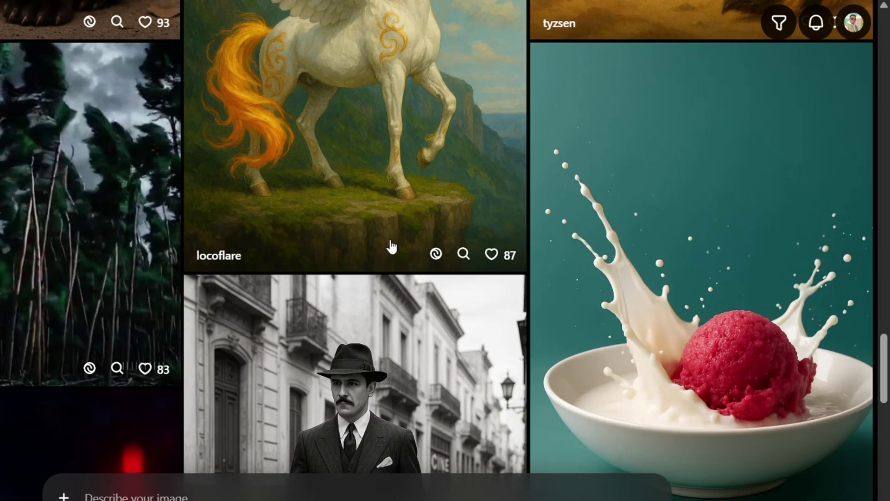
{"action": "scroll", "coordinate": [389, 250], "scroll_direction": "down", "scroll_amount": 5}
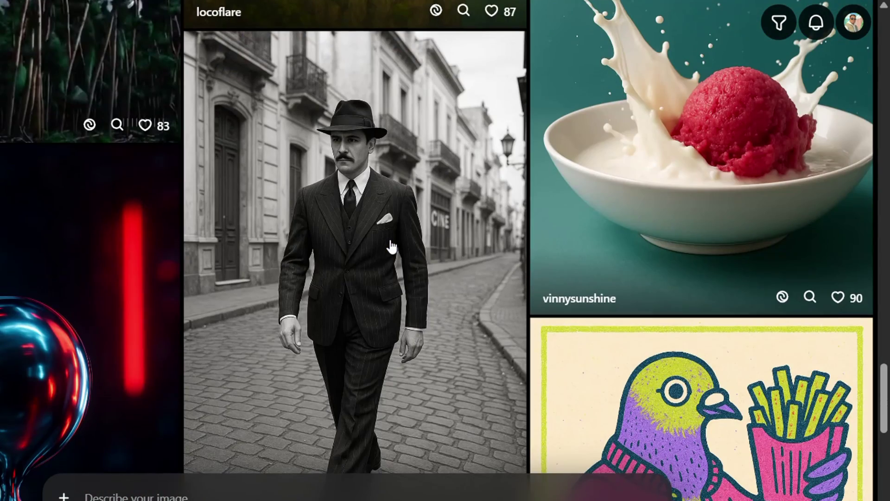
{"action": "left_click", "coordinate": [359, 252]}
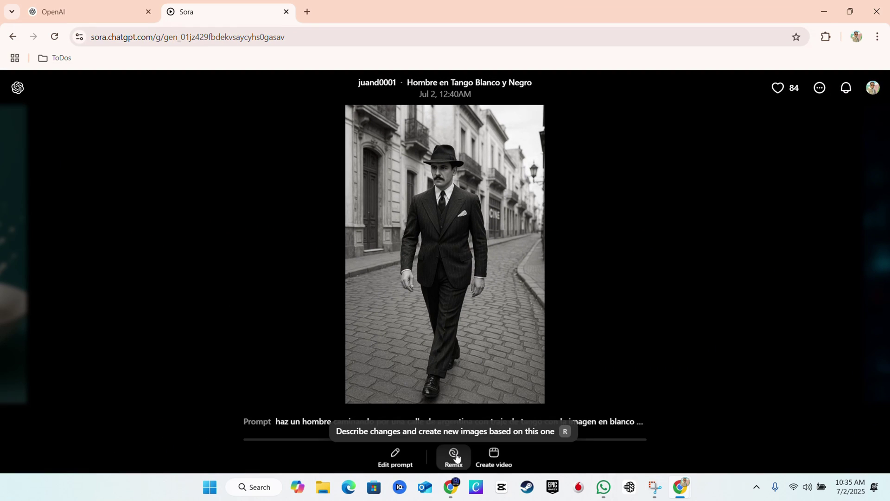
{"action": "left_click", "coordinate": [453, 456]}
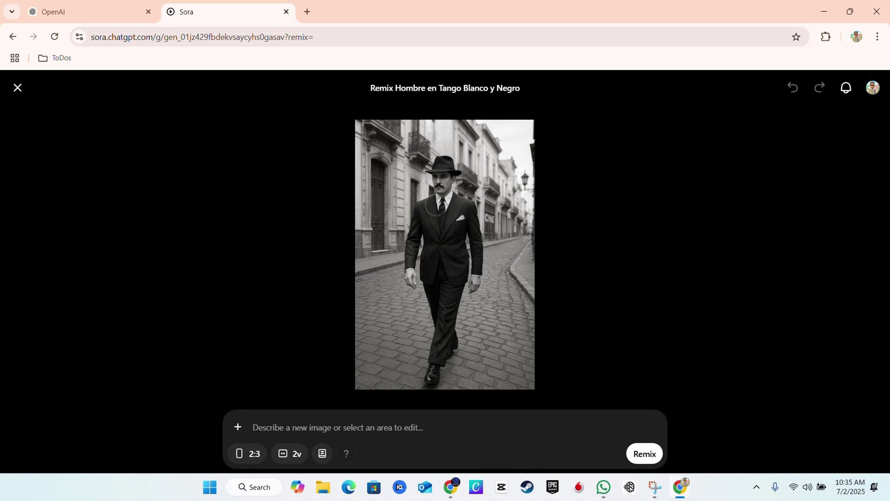
{"action": "left_click", "coordinate": [18, 89]}
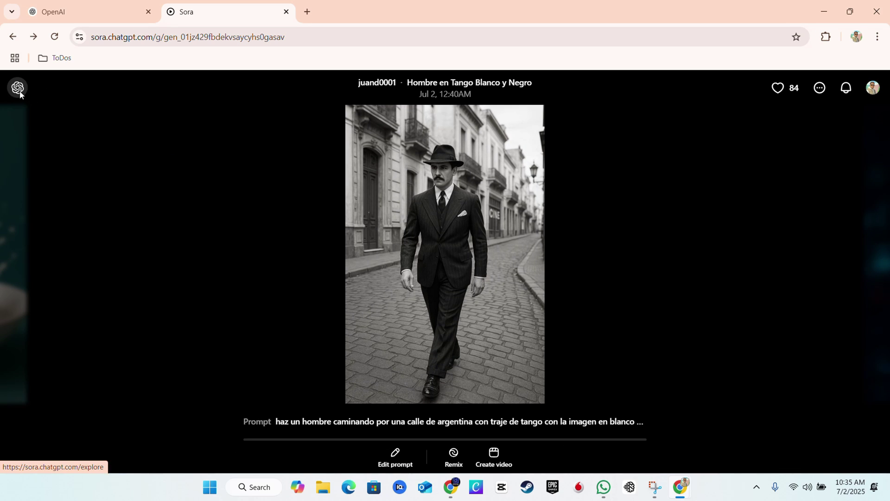
Step: Return to Explore via the Sora logo, then switch to the community Images feed
{"action": "left_click", "coordinate": [19, 89]}
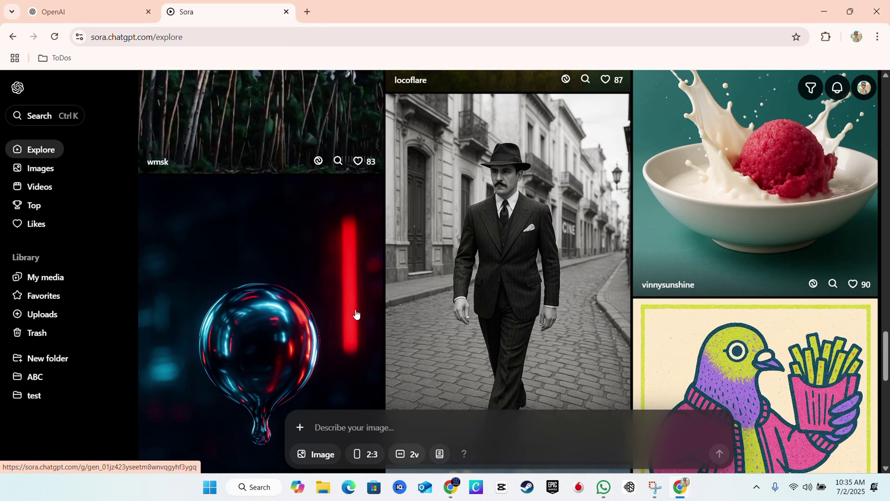
{"action": "left_click", "coordinate": [401, 428]}
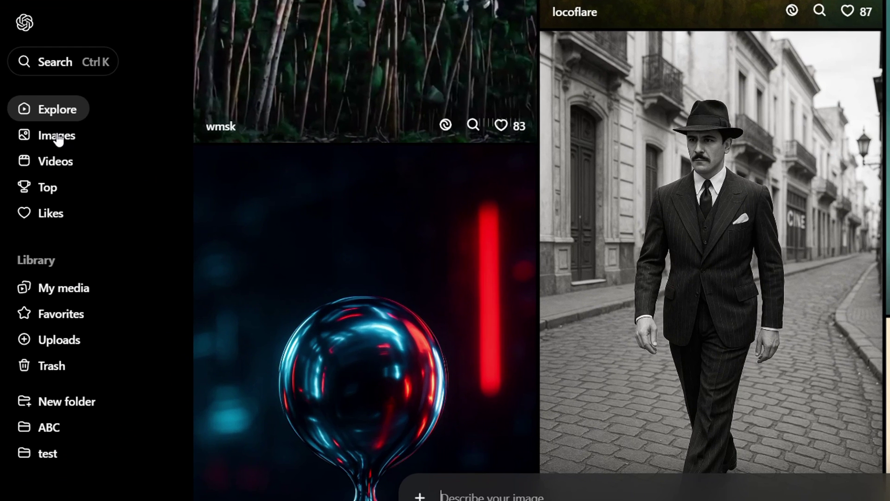
{"action": "left_click", "coordinate": [56, 138]}
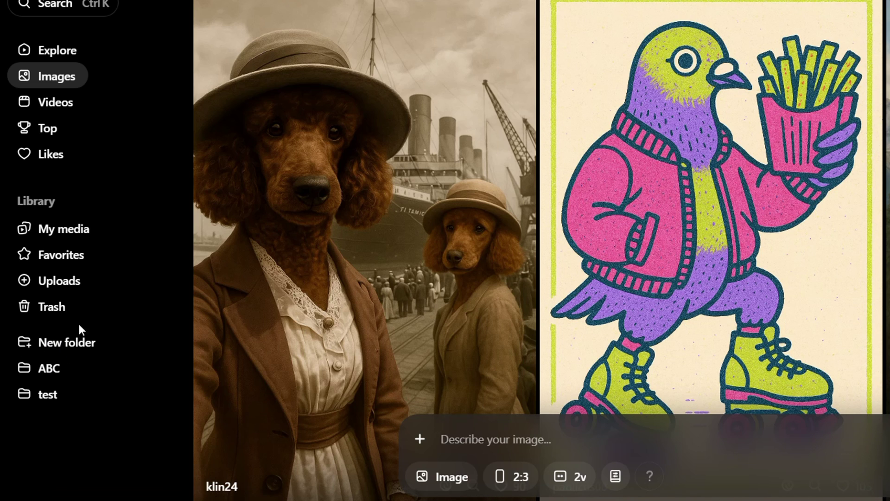
Step: Create a new library folder named gsfdsdf, leaving its name unchanged
{"action": "left_click", "coordinate": [39, 346]}
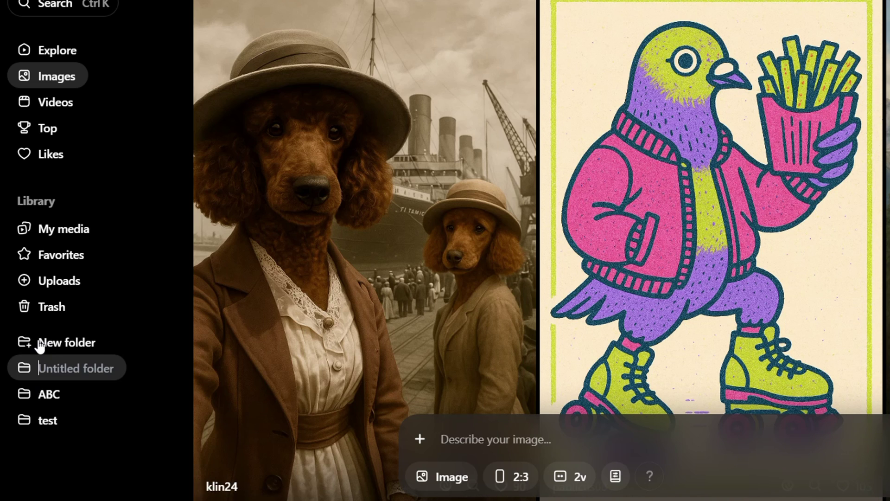
{"action": "type", "text": "gsfdsdf"}
{"action": "key", "text": "Return"}
{"action": "left_click", "coordinate": [84, 375]}
{"action": "double_click", "coordinate": [73, 370]}
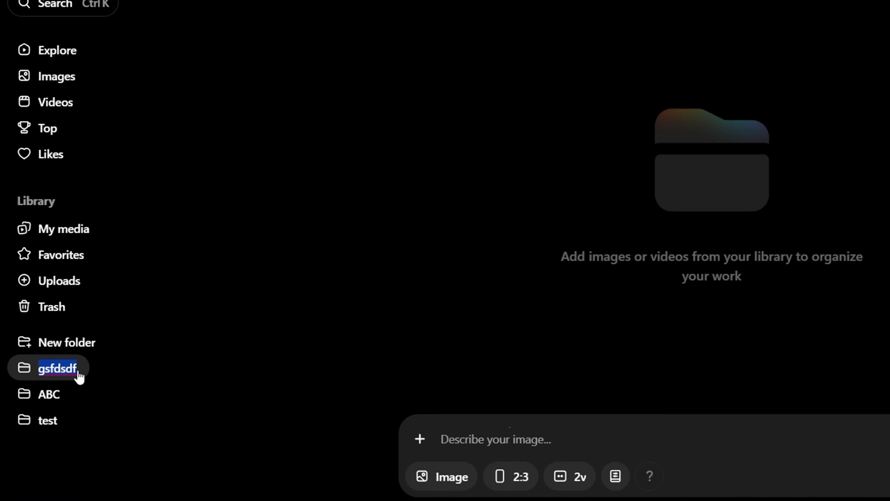
{"action": "left_click", "coordinate": [175, 439]}
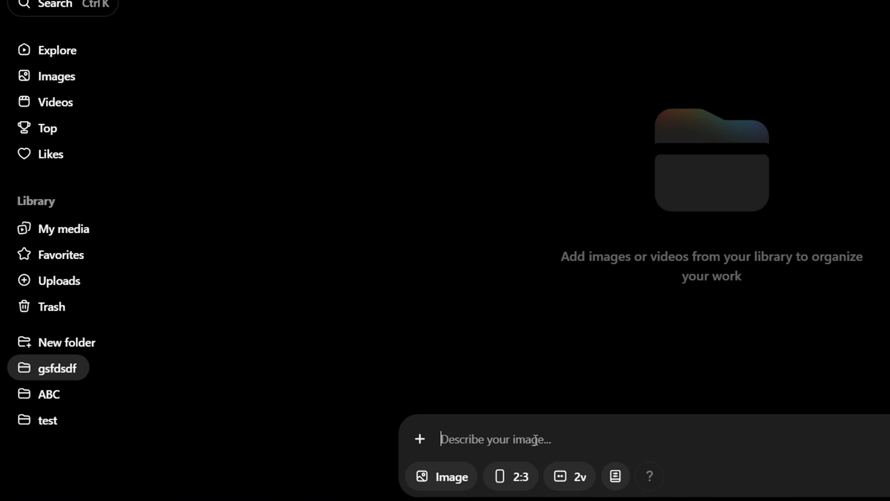
Step: Open the empty ABC folder after glancing at the test folder
{"action": "left_click", "coordinate": [659, 436]}
{"action": "left_click", "coordinate": [48, 394]}
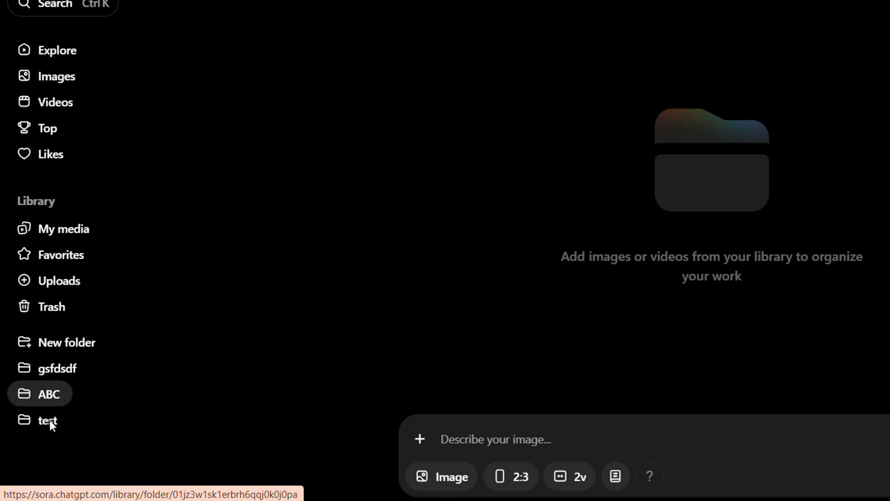
{"action": "left_click", "coordinate": [49, 420]}
{"action": "left_click", "coordinate": [54, 396]}
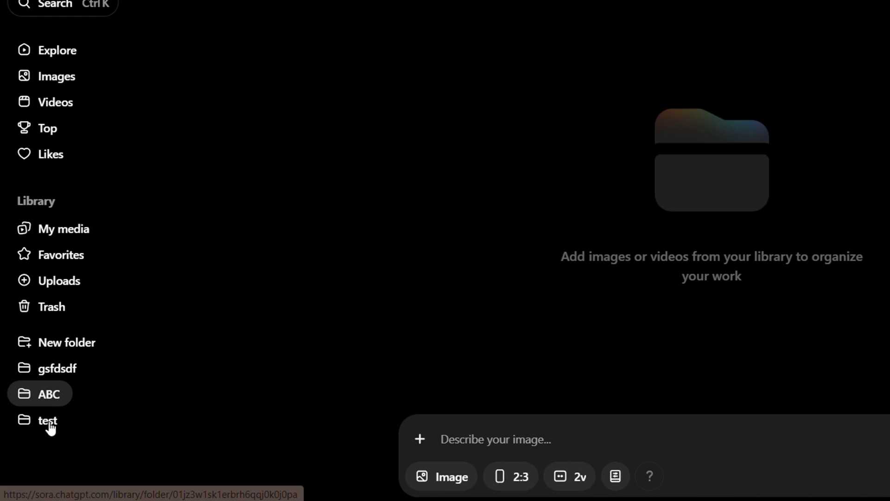
Step: Browse Images, Explore, and the test and ABC folders, ending on My media's Vibrant Jewelry Display images
{"action": "left_click", "coordinate": [78, 236]}
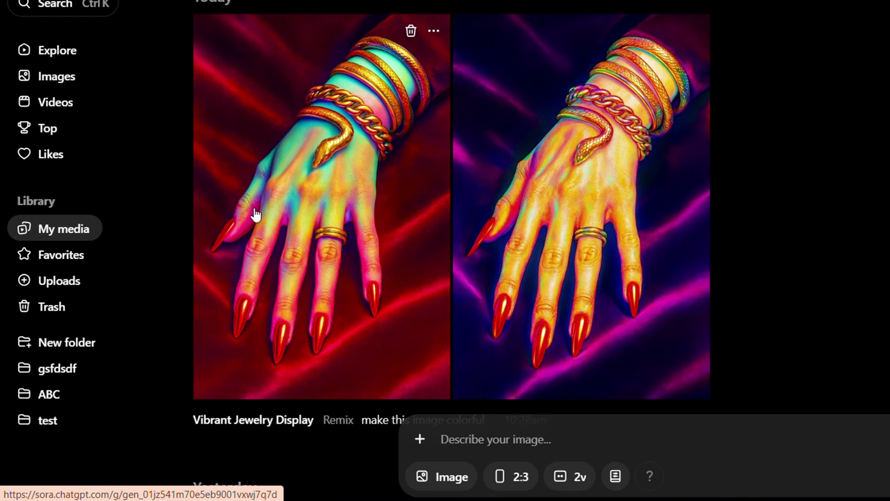
{"action": "left_click", "coordinate": [62, 85]}
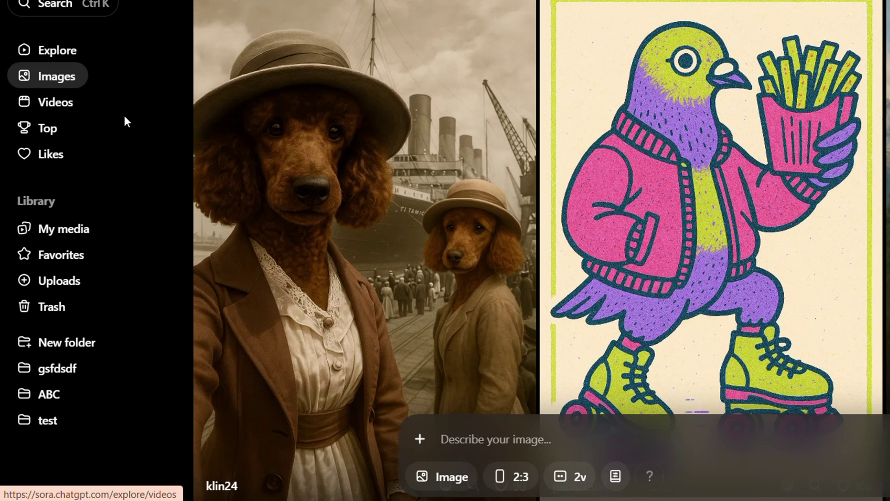
{"action": "left_click", "coordinate": [65, 55]}
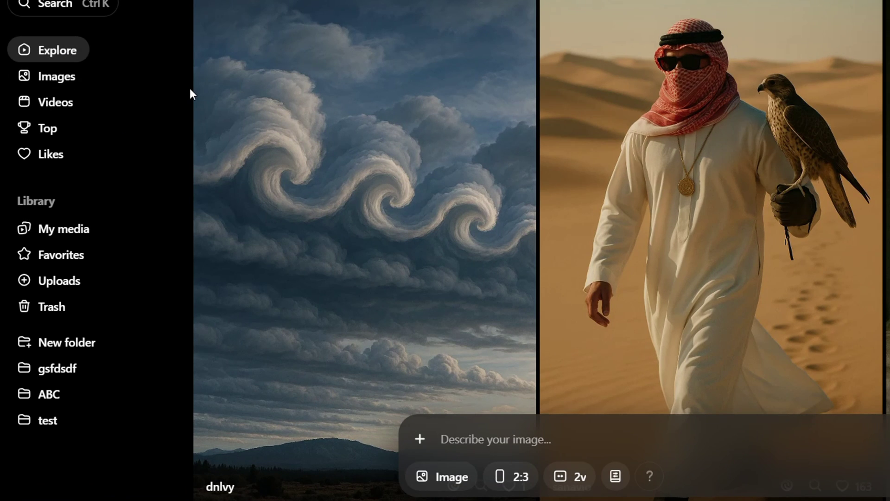
{"action": "left_click", "coordinate": [51, 420]}
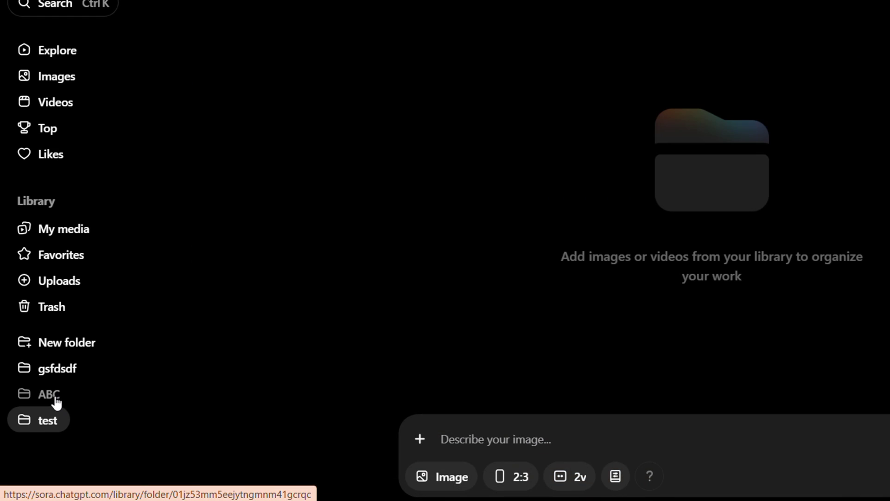
{"action": "left_click", "coordinate": [53, 398]}
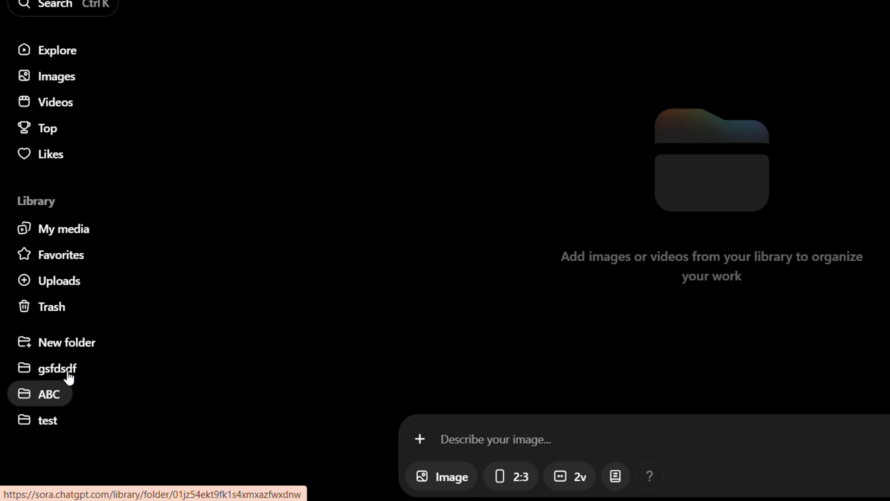
{"action": "left_click", "coordinate": [71, 232]}
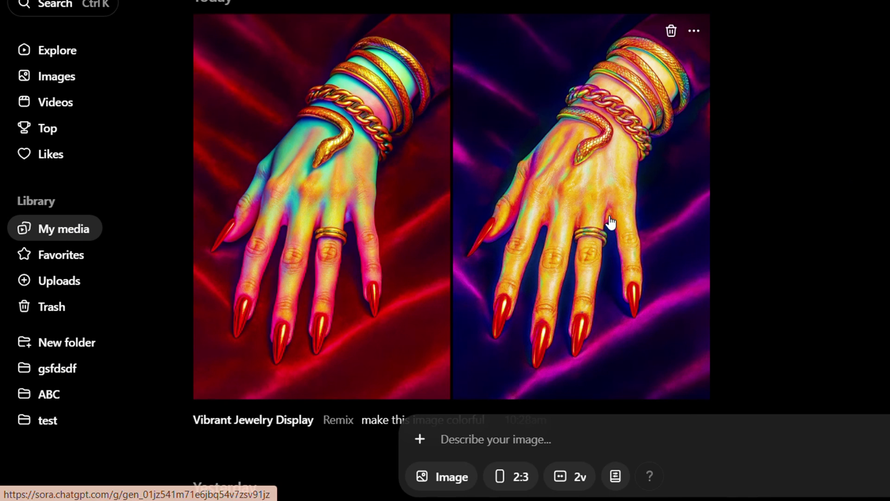
{"action": "scroll", "coordinate": [574, 230], "scroll_direction": "down", "scroll_amount": 10}
{"action": "scroll", "coordinate": [540, 242], "scroll_direction": "up", "scroll_amount": 10}
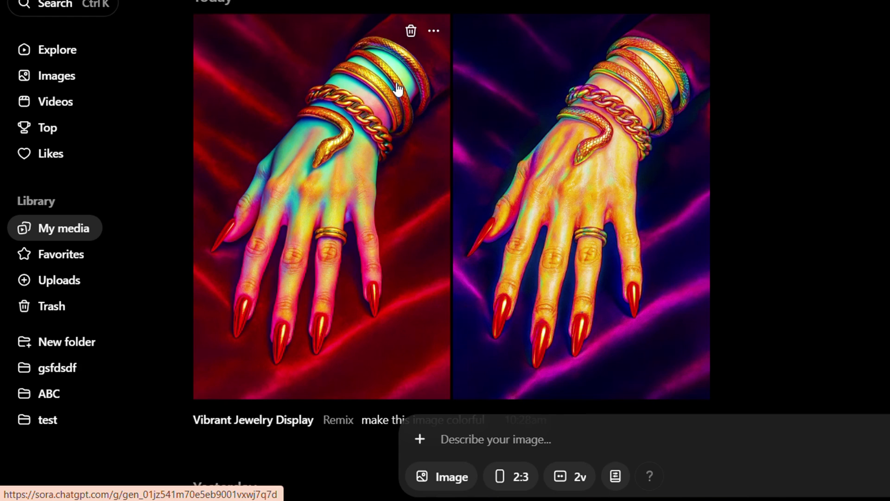
Step: Add the left Vibrant Jewelry Display image to the ABC folder and view that folder
{"action": "left_click", "coordinate": [434, 32]}
{"action": "mouse_move", "coordinate": [385, 166]}
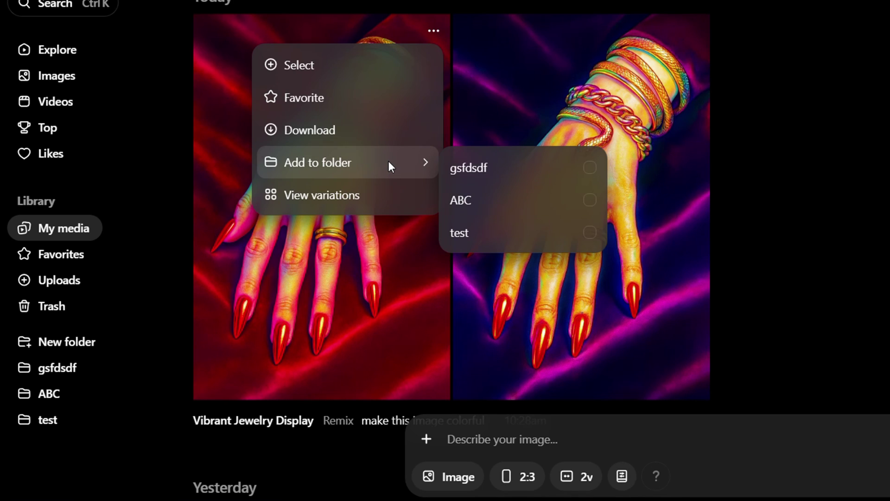
{"action": "left_click", "coordinate": [475, 210]}
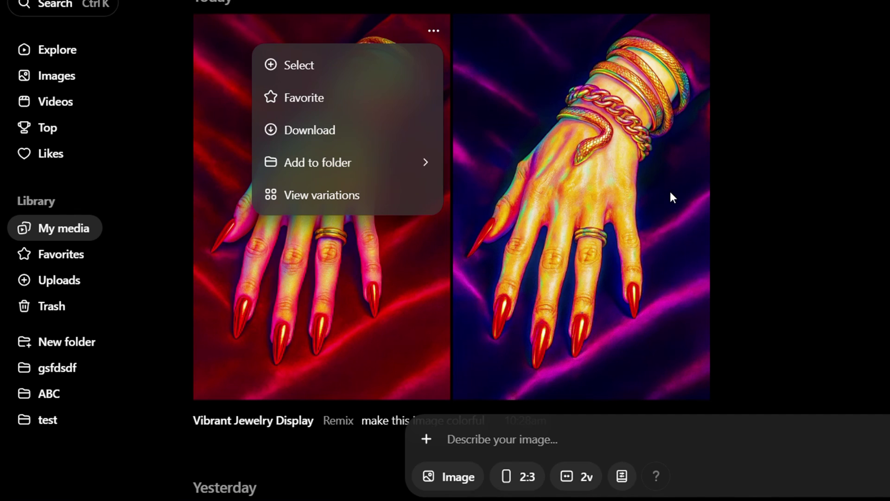
{"action": "left_click", "coordinate": [788, 195]}
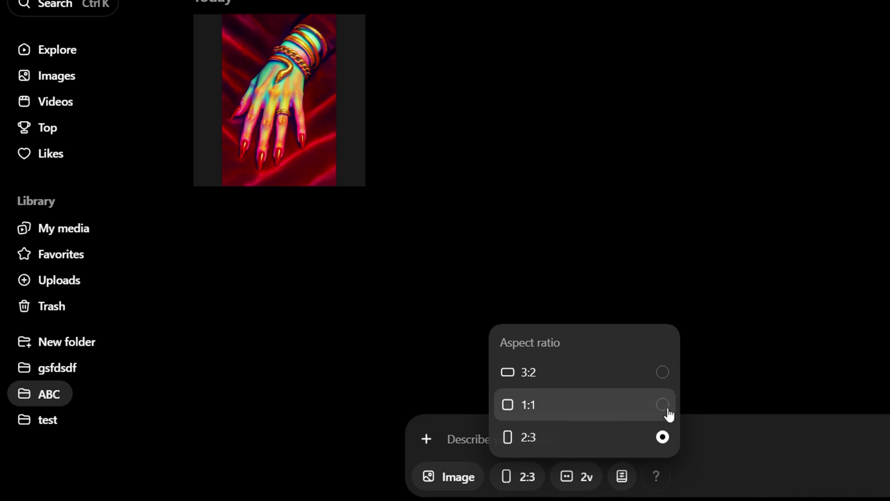
{"action": "left_click", "coordinate": [663, 372]}
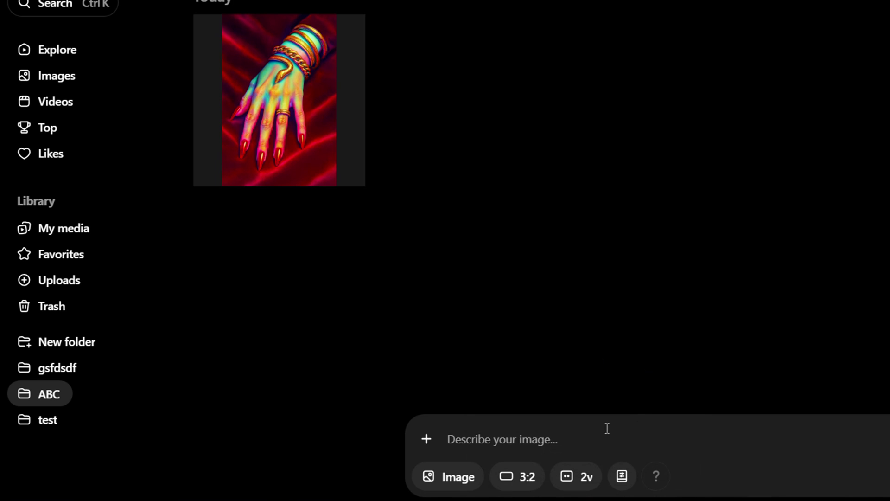
{"action": "left_click", "coordinate": [522, 480]}
{"action": "left_click", "coordinate": [665, 431]}
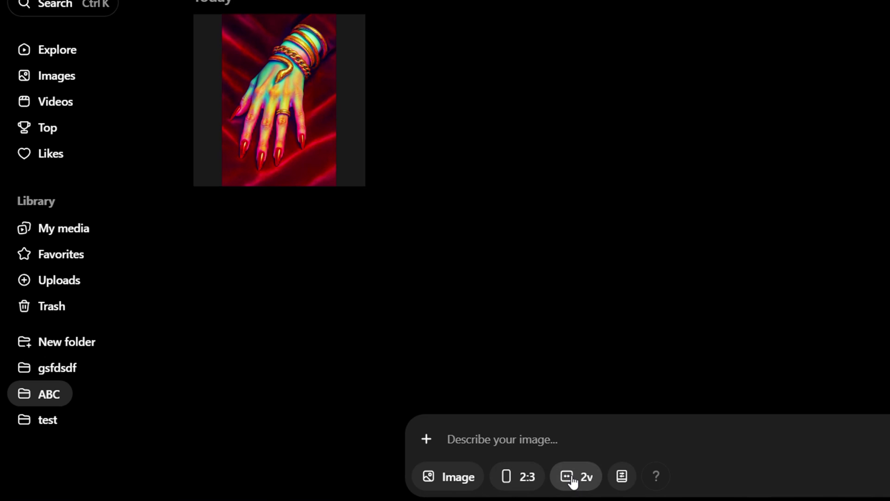
{"action": "left_click", "coordinate": [623, 479]}
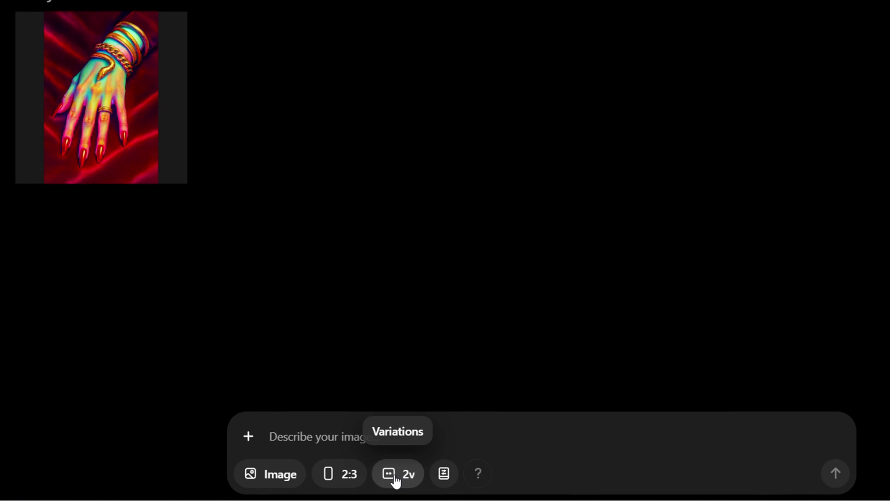
{"action": "left_click", "coordinate": [414, 481]}
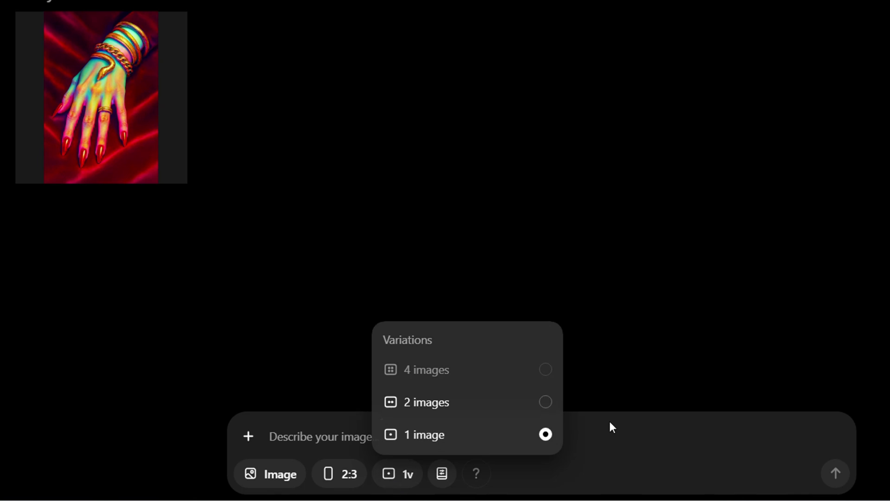
{"action": "left_click", "coordinate": [552, 410]}
{"action": "left_click", "coordinate": [403, 477]}
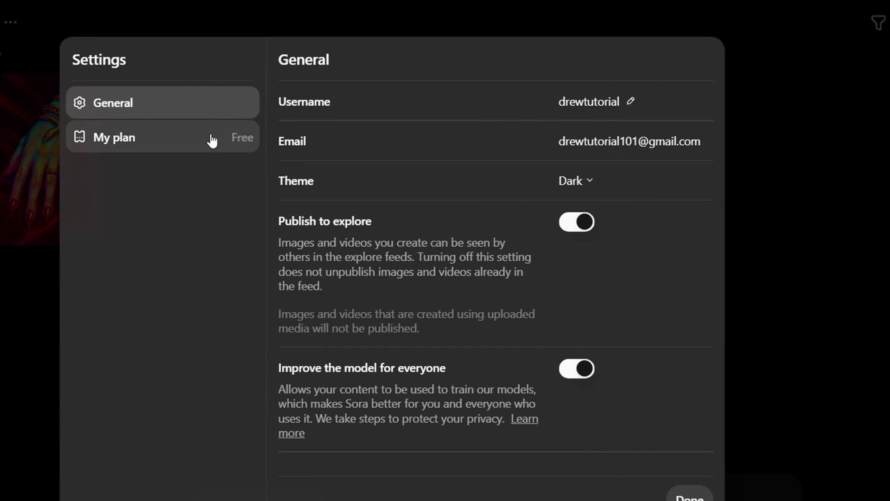
{"action": "left_click", "coordinate": [168, 131]}
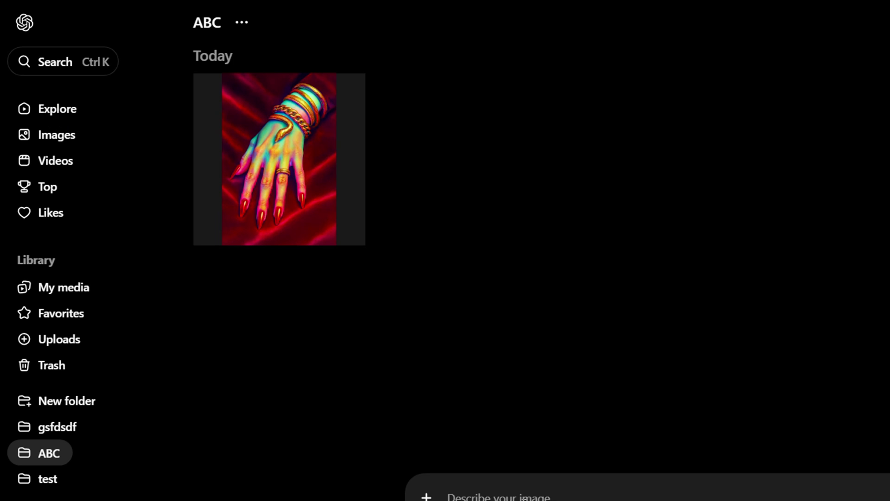
Step: Open the test folder and submit a prompt for two images of a super luxury car in heavy winter rain
{"action": "left_click", "coordinate": [52, 487]}
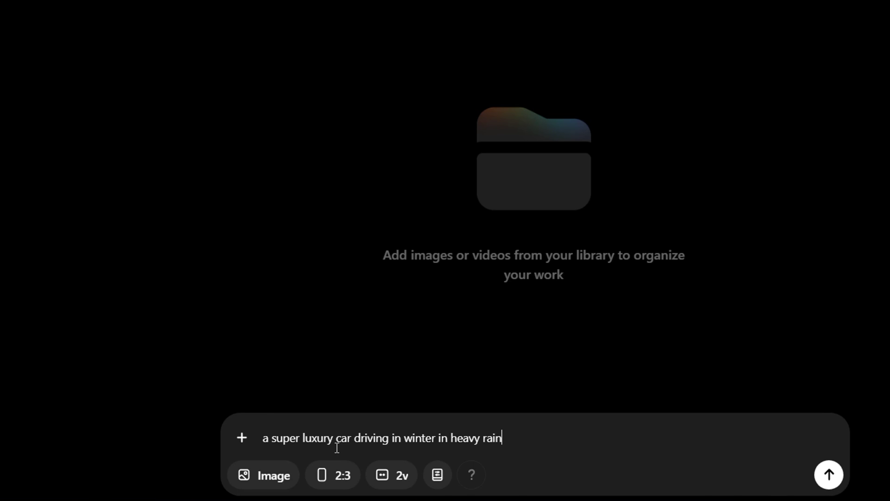
{"action": "left_click", "coordinate": [828, 474]}
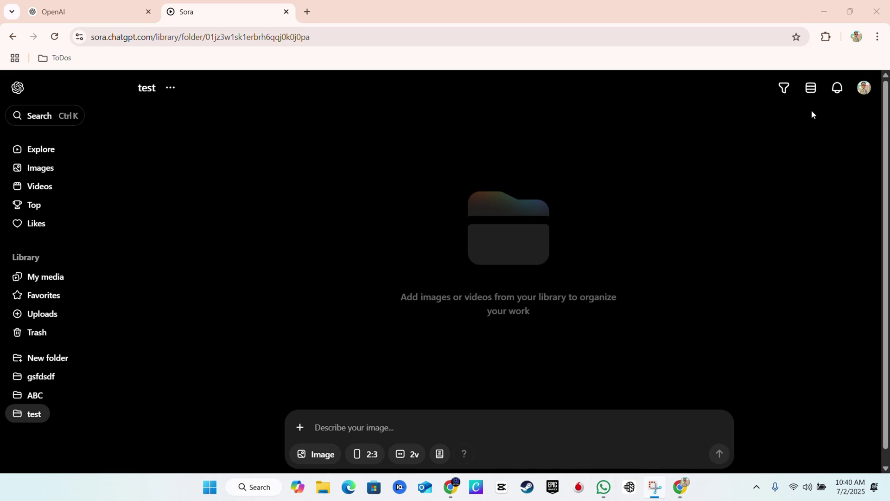
Step: Open the finished Luxury Car in Rain generation from the Activity notifications
{"action": "left_click", "coordinate": [839, 88]}
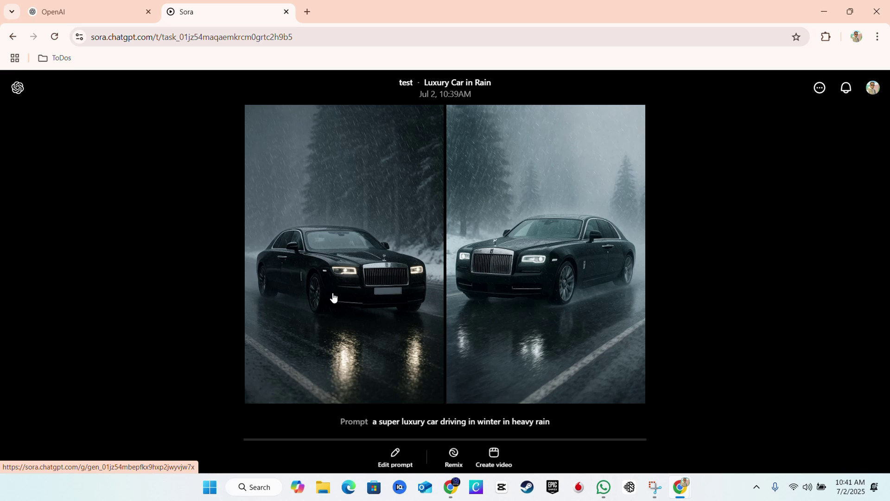
Step: Favorite and like the first luxury car image, then return via the Sora logo
{"action": "left_click", "coordinate": [367, 276]}
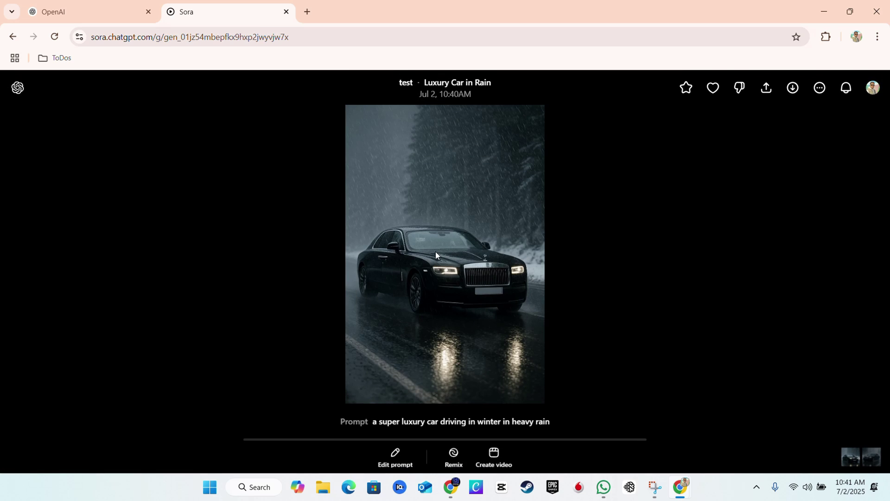
{"action": "left_click", "coordinate": [685, 90]}
{"action": "left_click", "coordinate": [715, 91]}
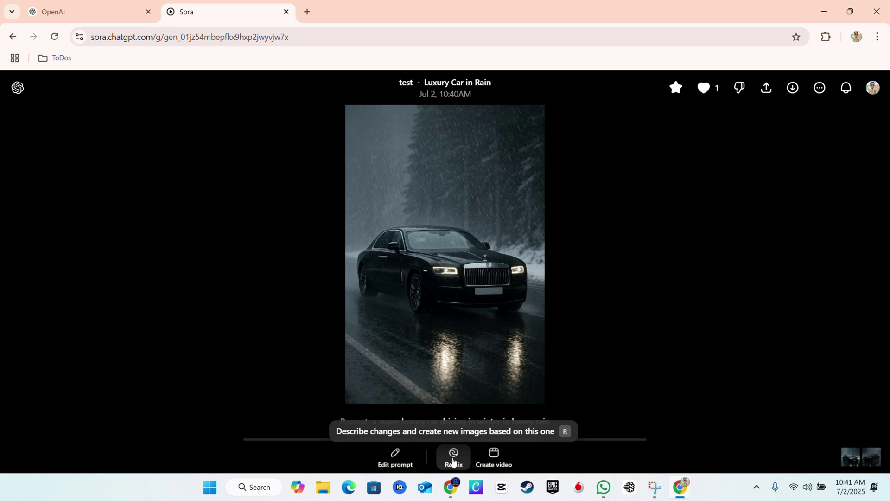
{"action": "left_click", "coordinate": [18, 88]}
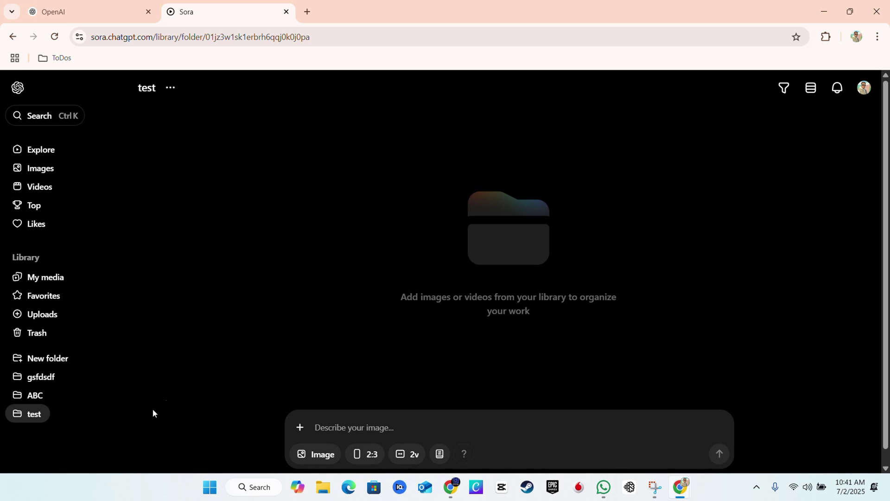
Step: In My media, add the first car image to the test folder
{"action": "left_click", "coordinate": [51, 279]}
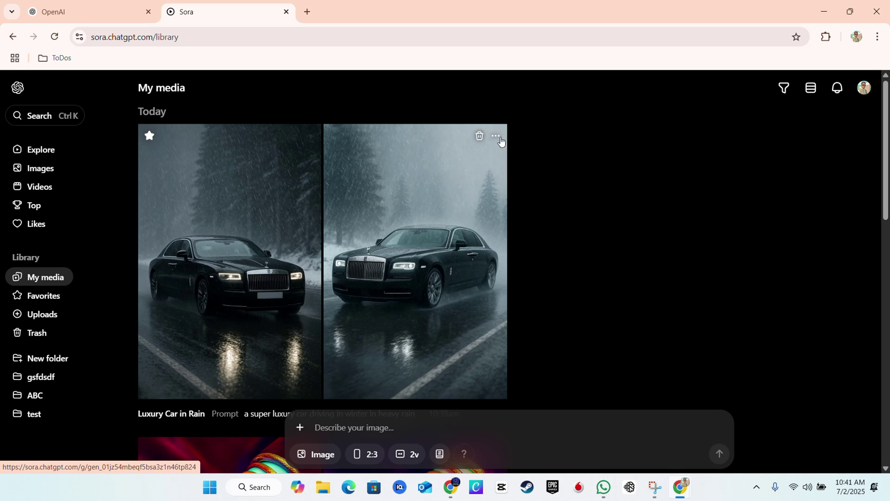
{"action": "left_click", "coordinate": [309, 137]}
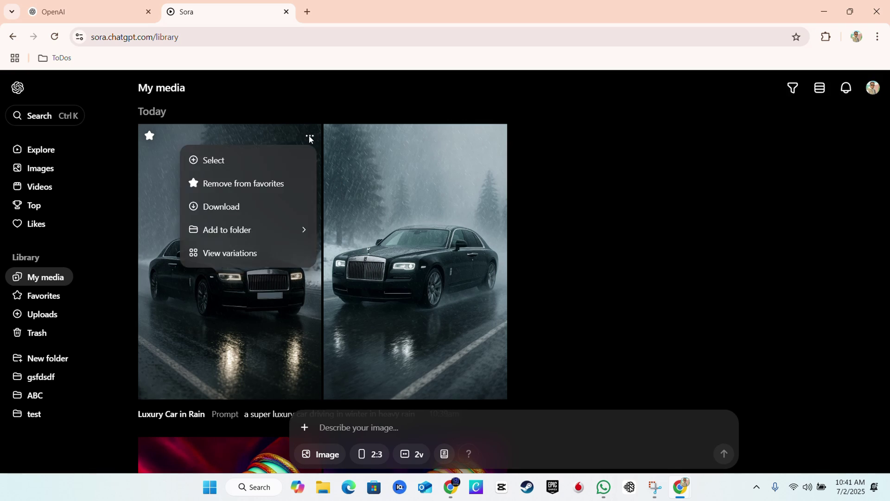
{"action": "mouse_move", "coordinate": [238, 230]}
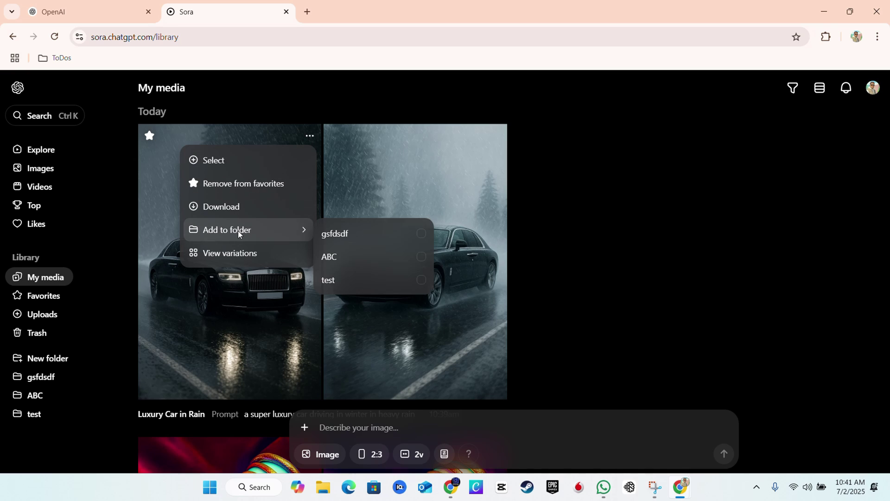
{"action": "left_click", "coordinate": [338, 283]}
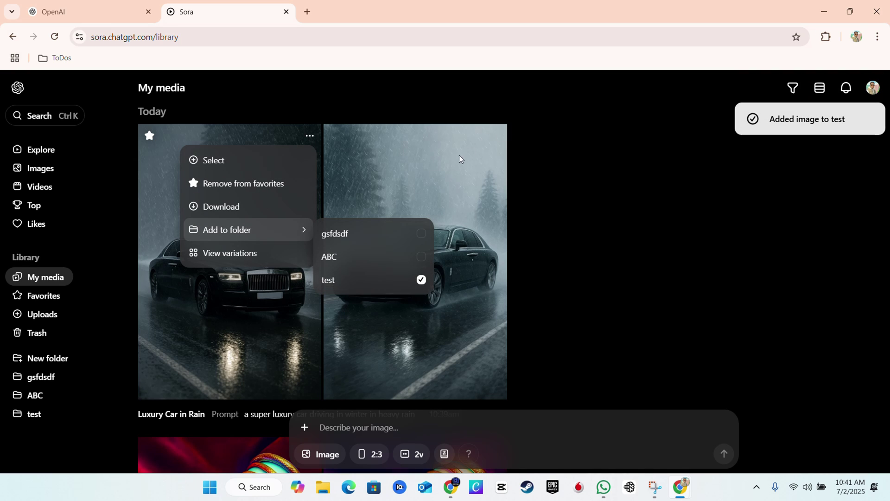
{"action": "left_click", "coordinate": [530, 151]}
Step: Add the second car image to the ABC folder and open ABC to check it
{"action": "left_click", "coordinate": [495, 135]}
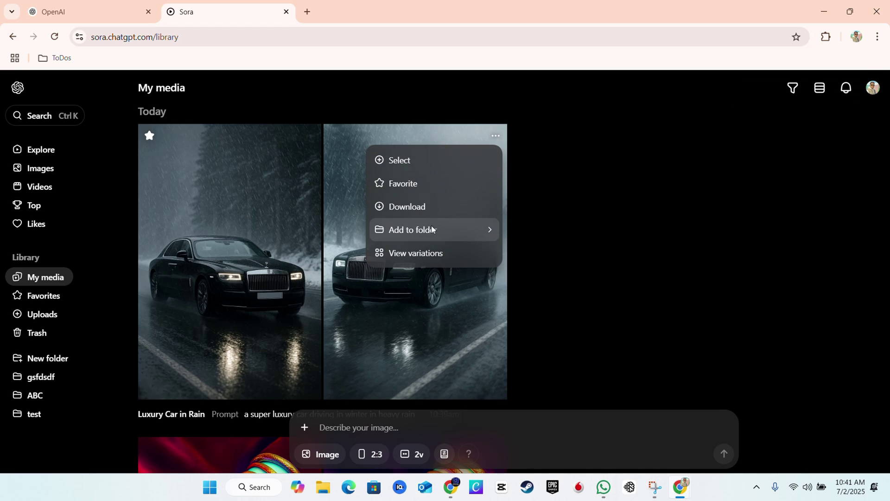
{"action": "mouse_move", "coordinate": [448, 231]}
{"action": "left_click", "coordinate": [514, 257]}
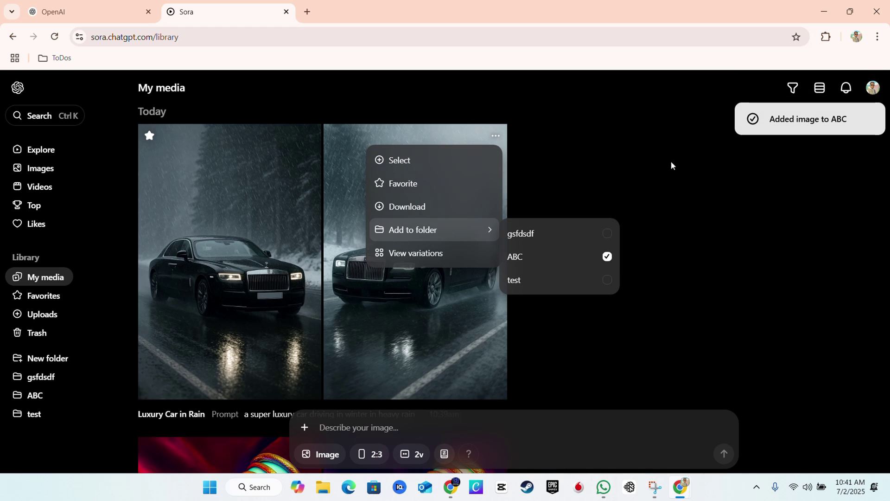
{"action": "left_click", "coordinate": [663, 151]}
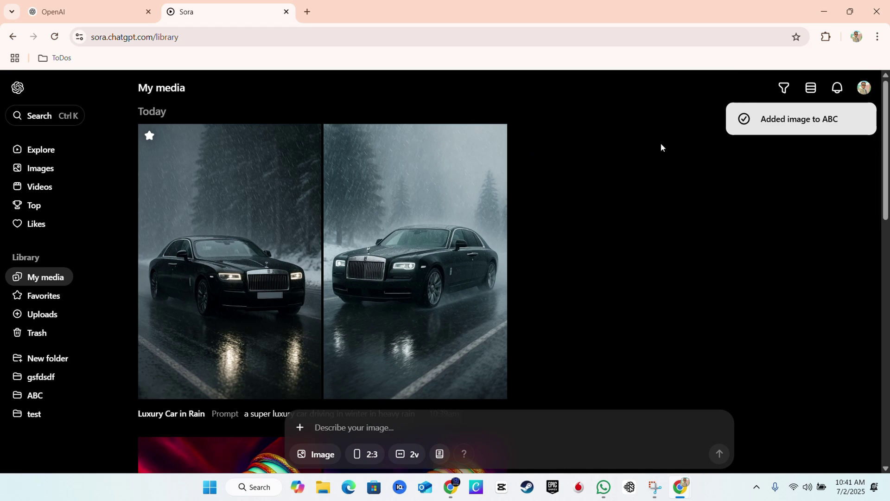
{"action": "left_click", "coordinate": [38, 395]}
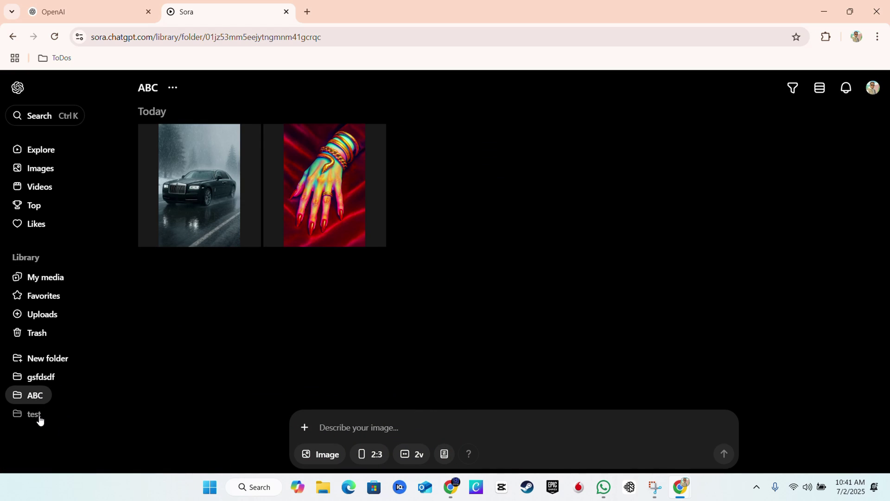